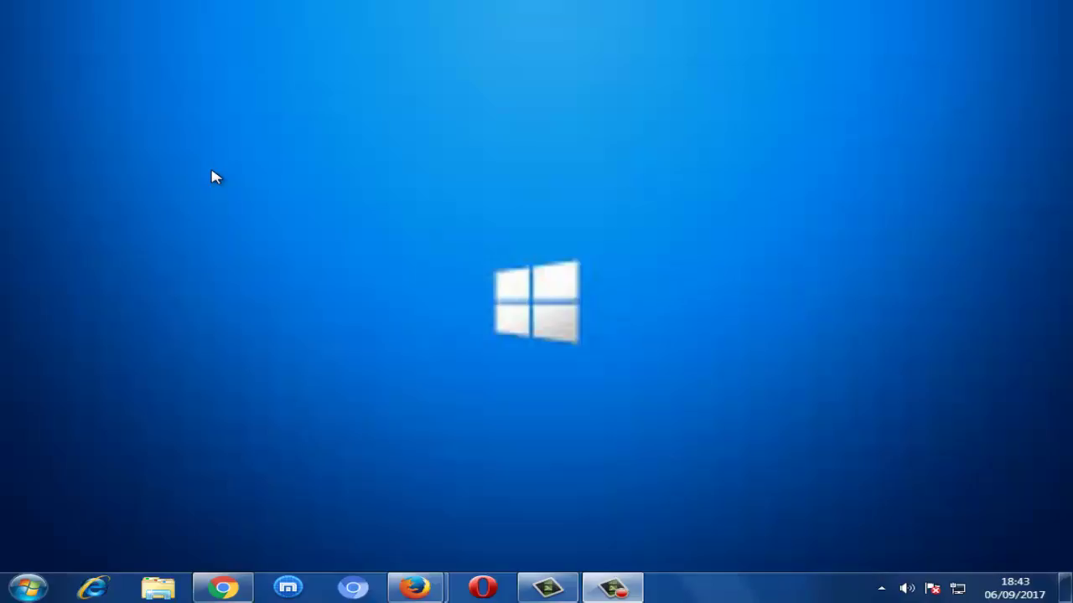
right_click(212, 173)
left_click(263, 216)
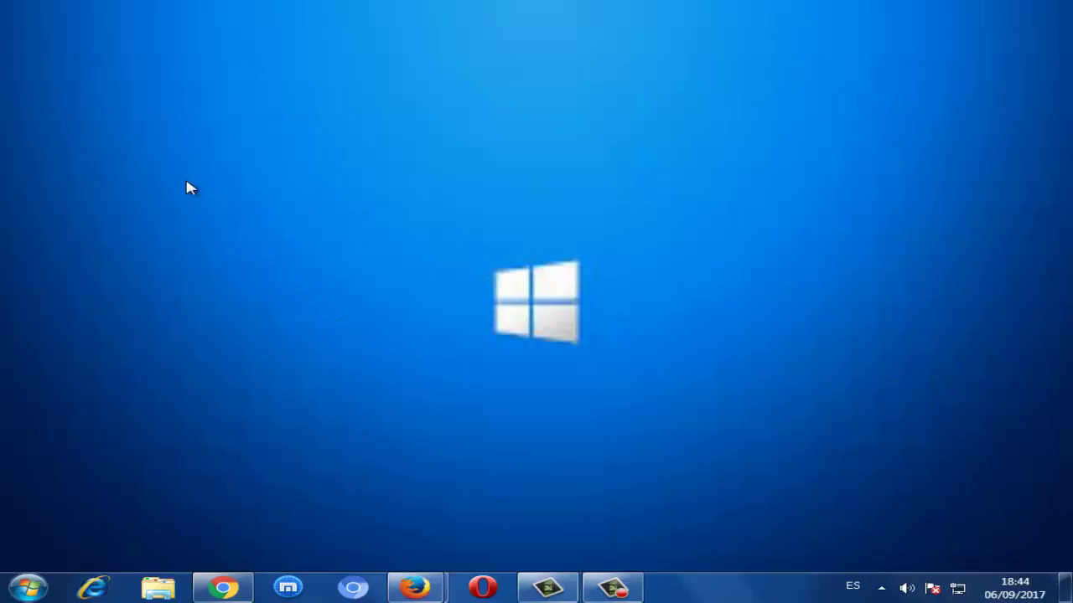
Search the Start menu for regedit and launch the Registry Editor
left_click(5, 595)
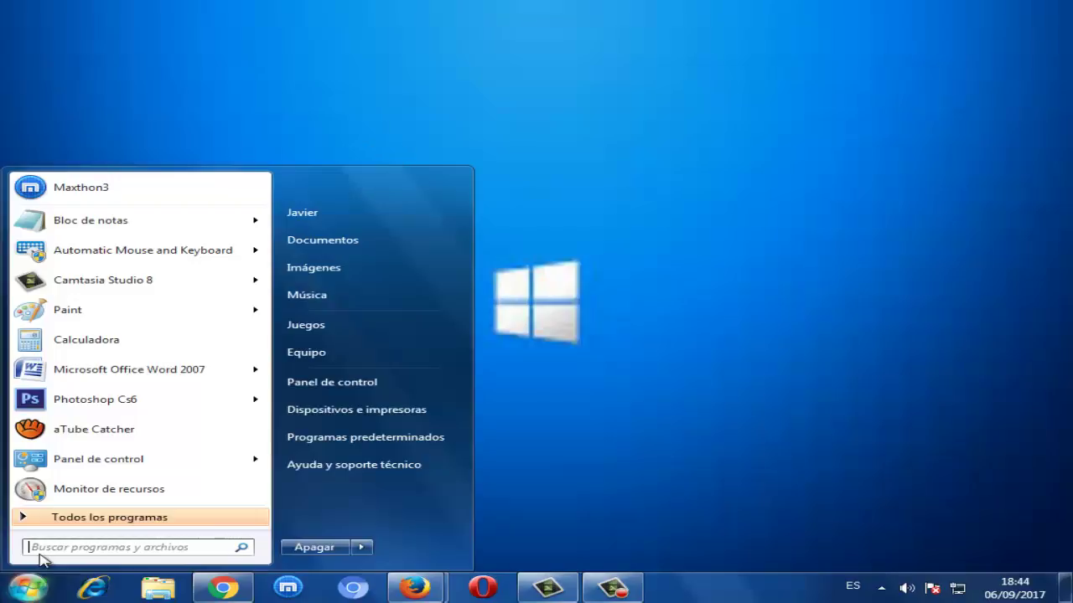
type("reg")
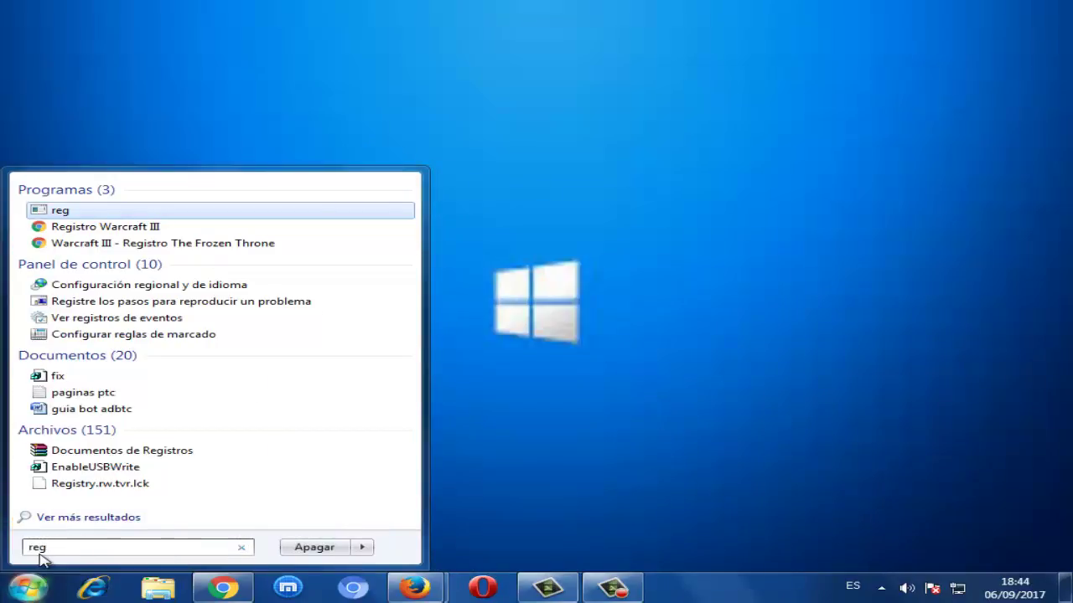
type("edit")
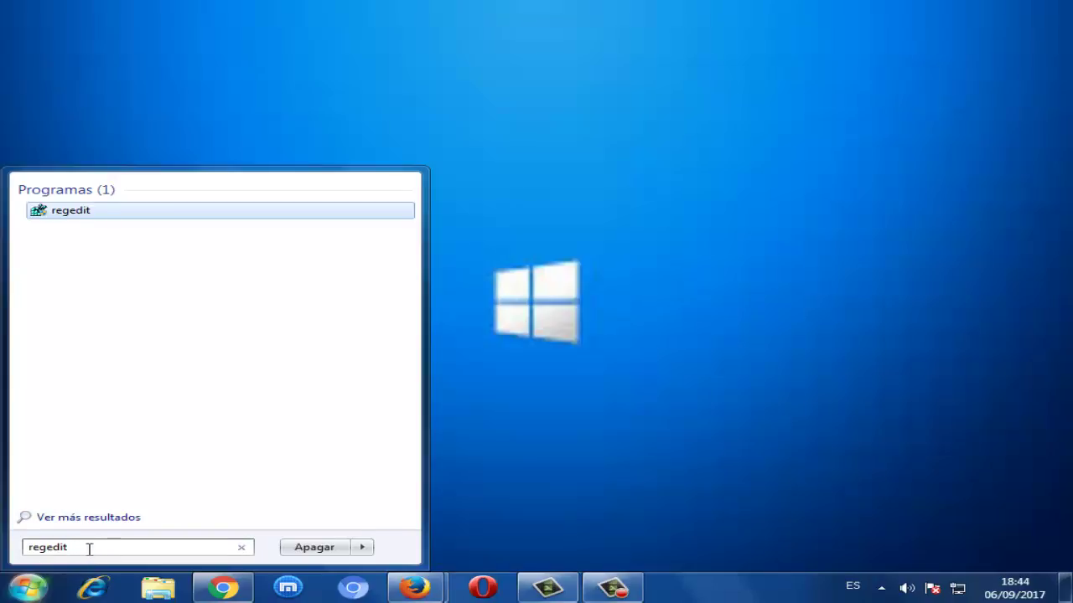
key("Return")
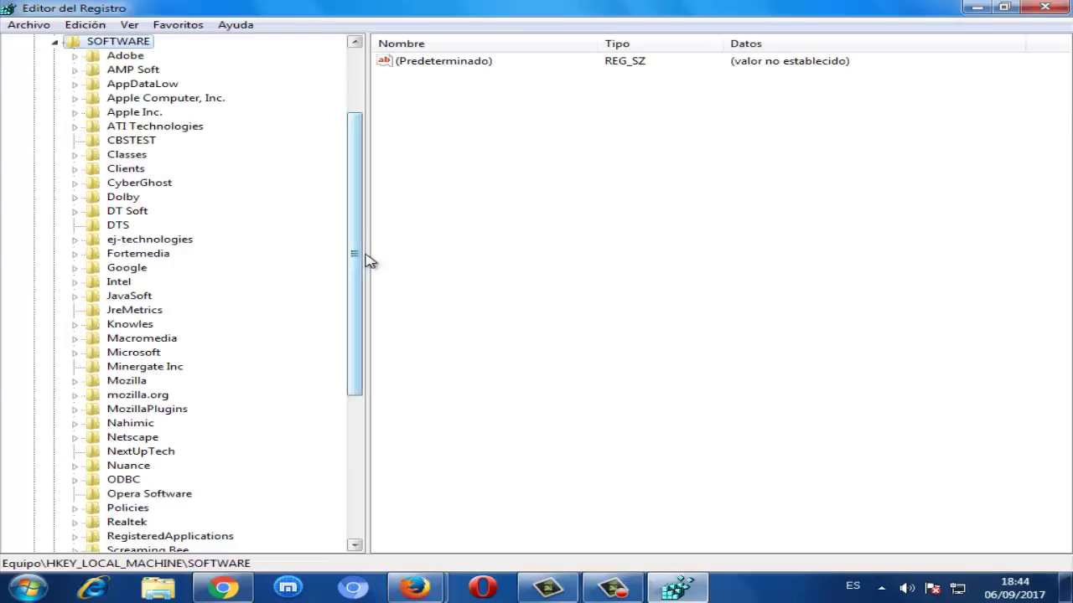
Collapse the SOFTWARE and HKEY_LOCAL_MACHINE branches so the tree shows only the root keys
scroll(251, 159, "up", 3)
left_click(54, 155)
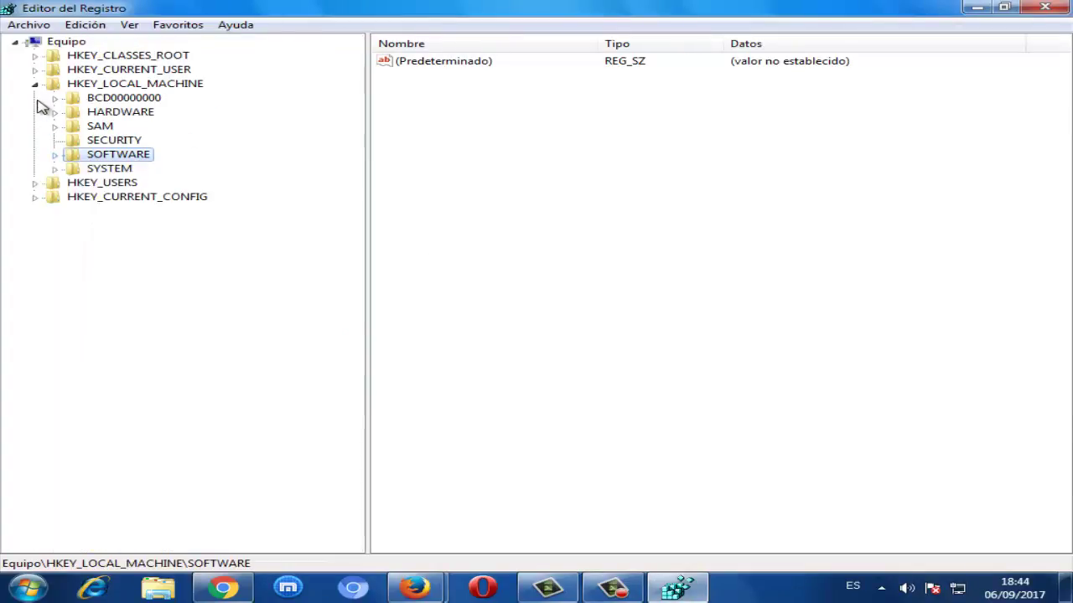
left_click(36, 85)
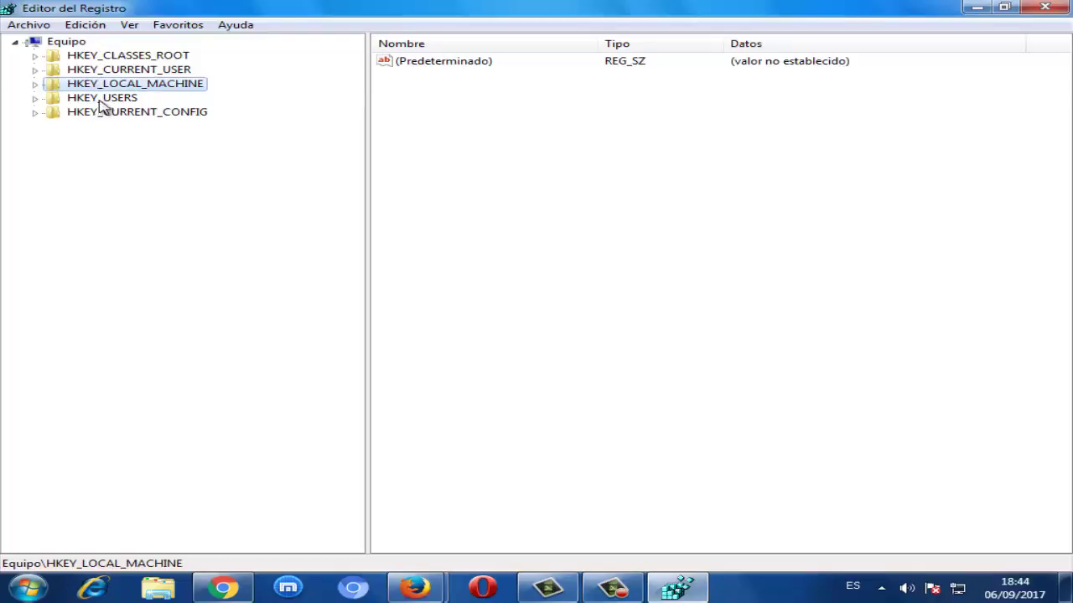
Expand the registry tree down to HKEY_LOCAL_MACHINE\SOFTWARE\Microsoft
left_click(36, 85)
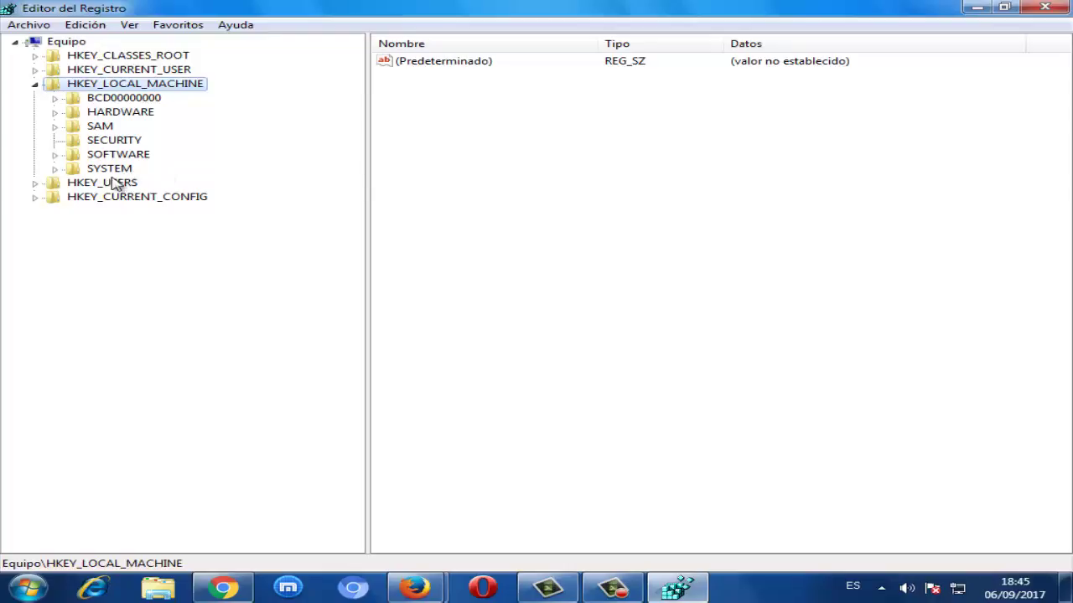
left_click(54, 155)
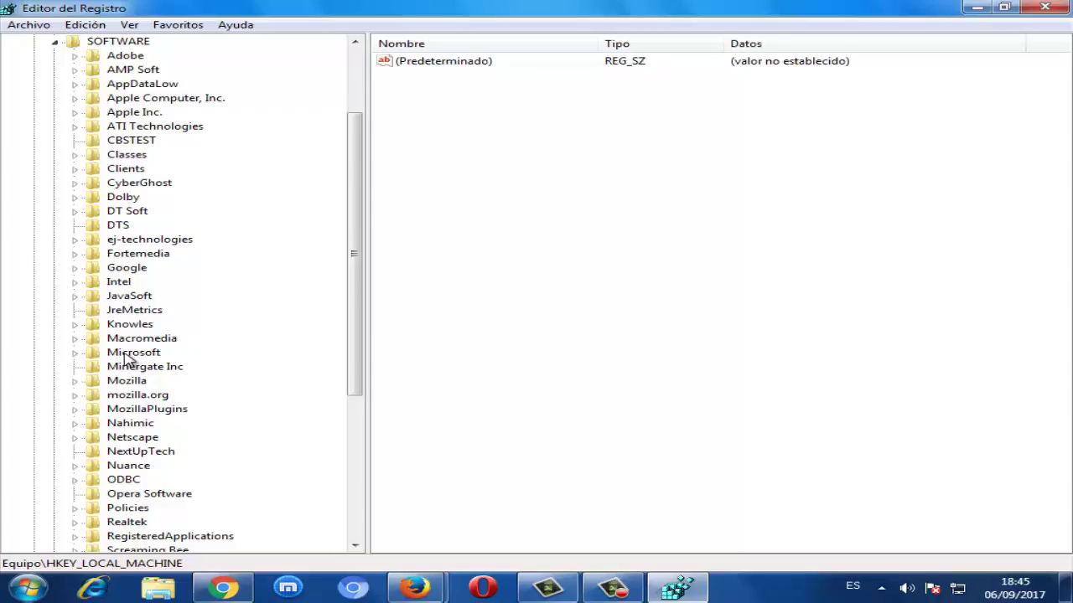
left_click(75, 353)
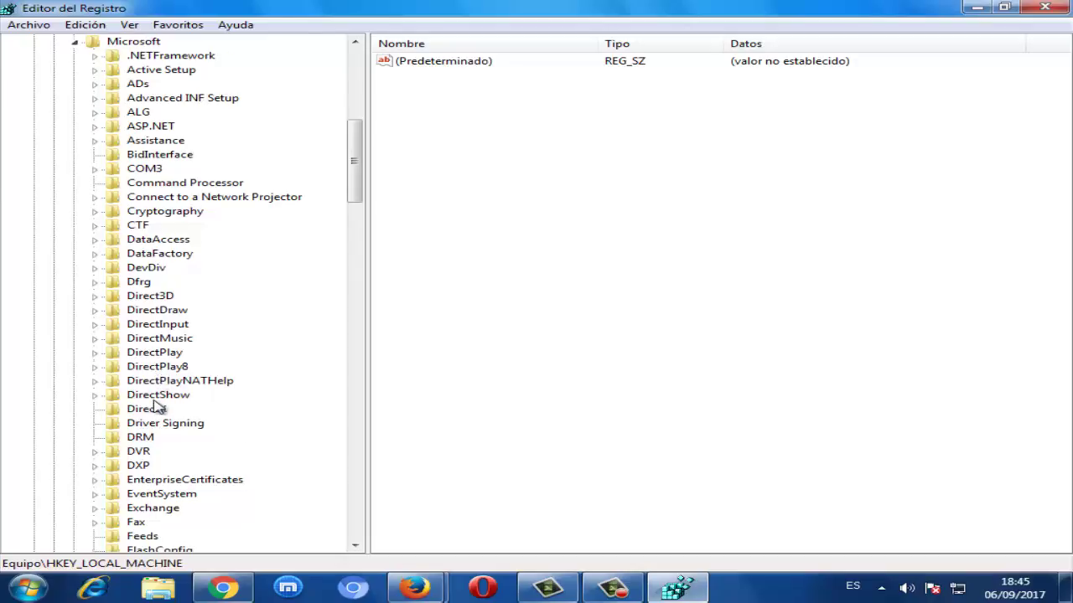
Expand the Windows NT key under Microsoft and its CurrentVersion subkey
scroll(156, 409, "down", 13)
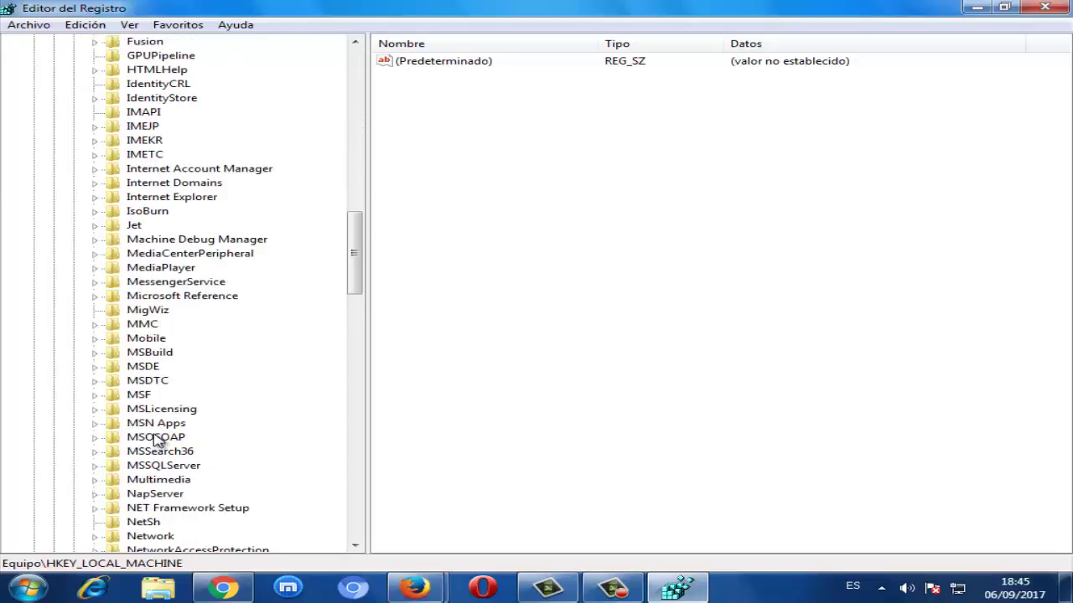
scroll(155, 442, "down", 15)
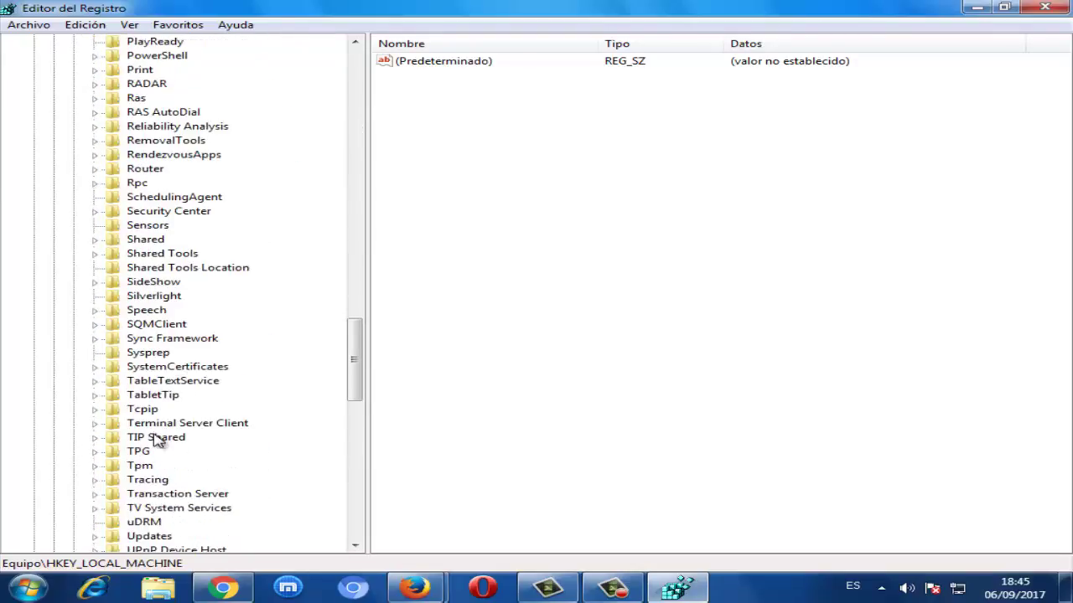
scroll(157, 441, "down", 9)
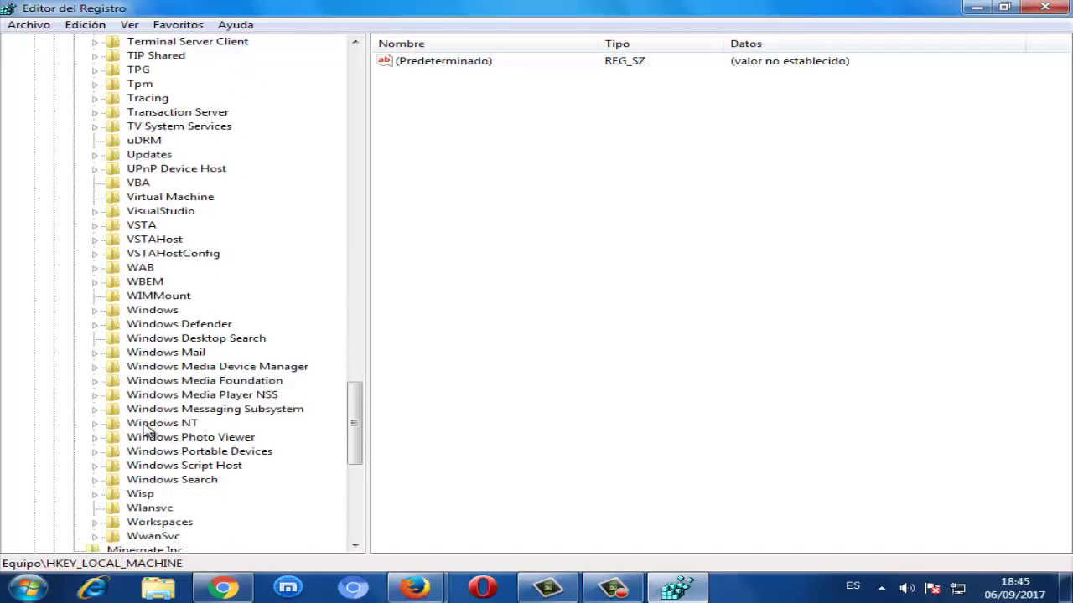
left_click(146, 426)
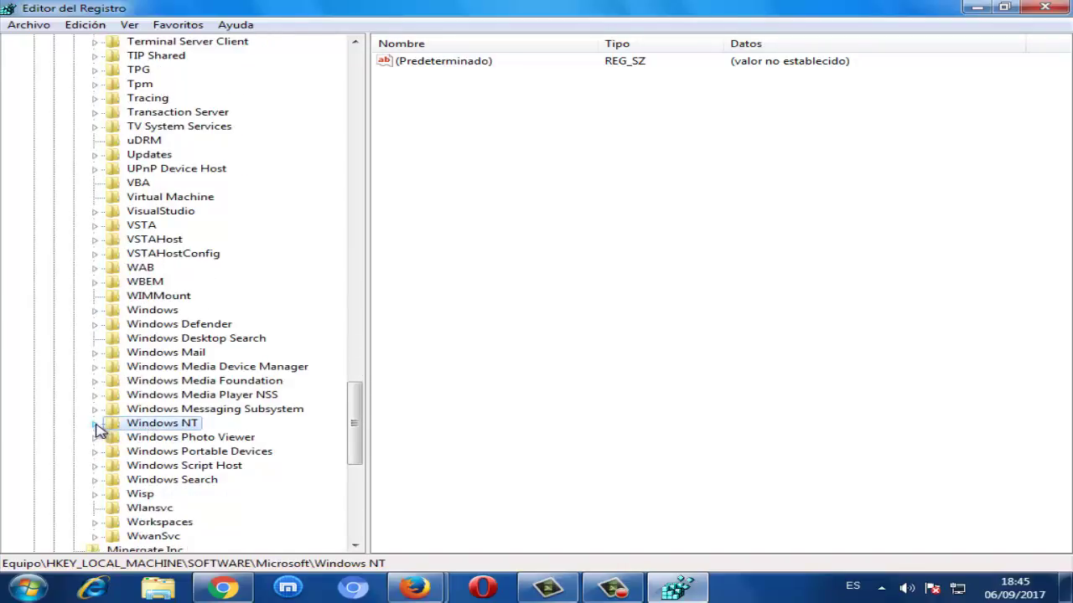
left_click(97, 426)
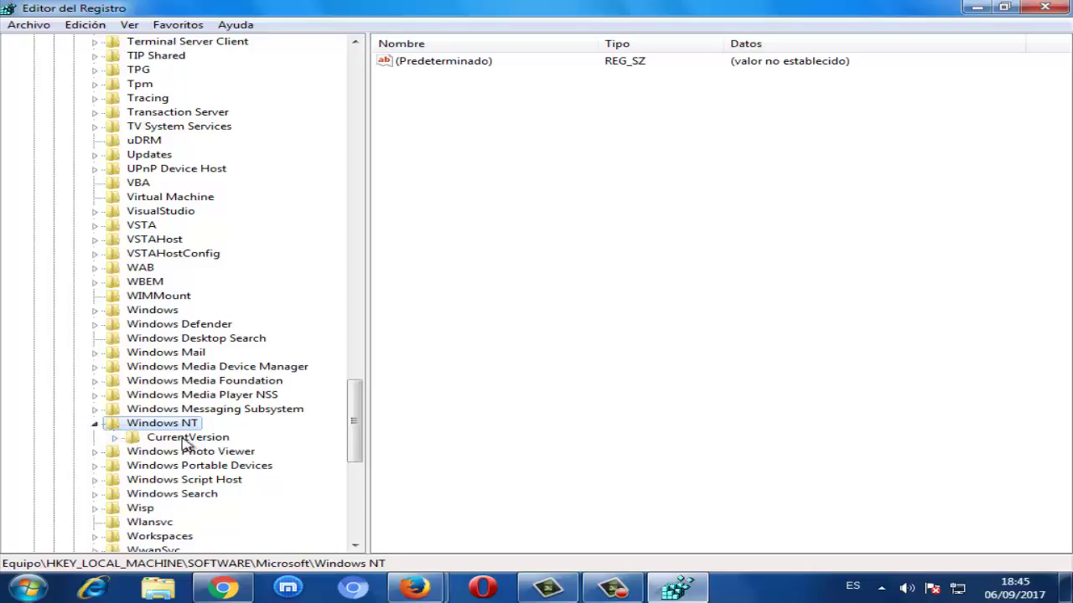
left_click(115, 437)
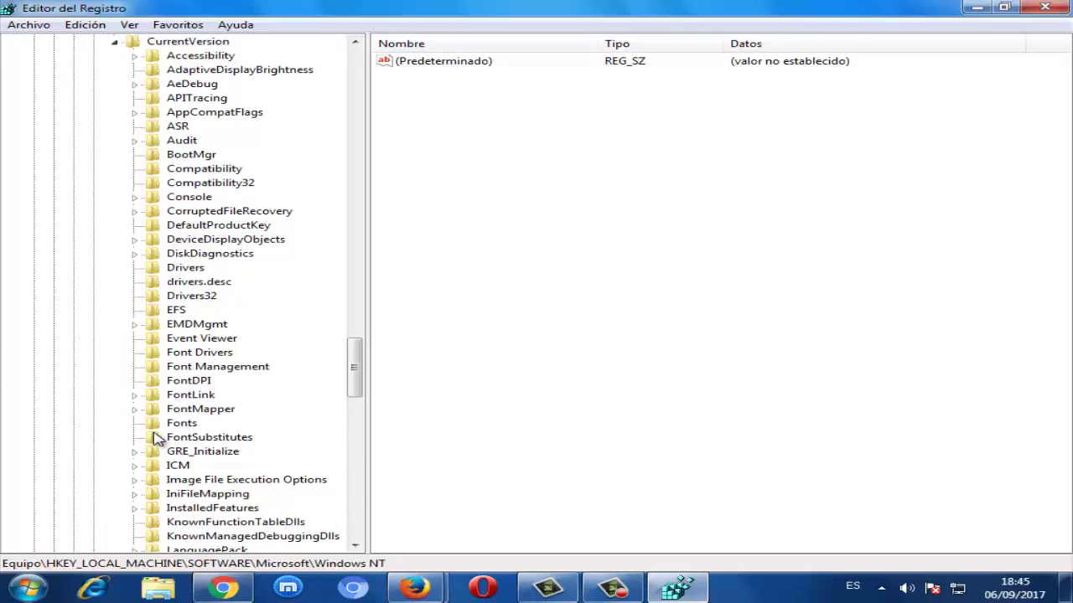
Select the Windows key under CurrentVersion and inspect its AppInit_DLLs value, closing the edit dialog without changes
scroll(209, 475, "down", 12)
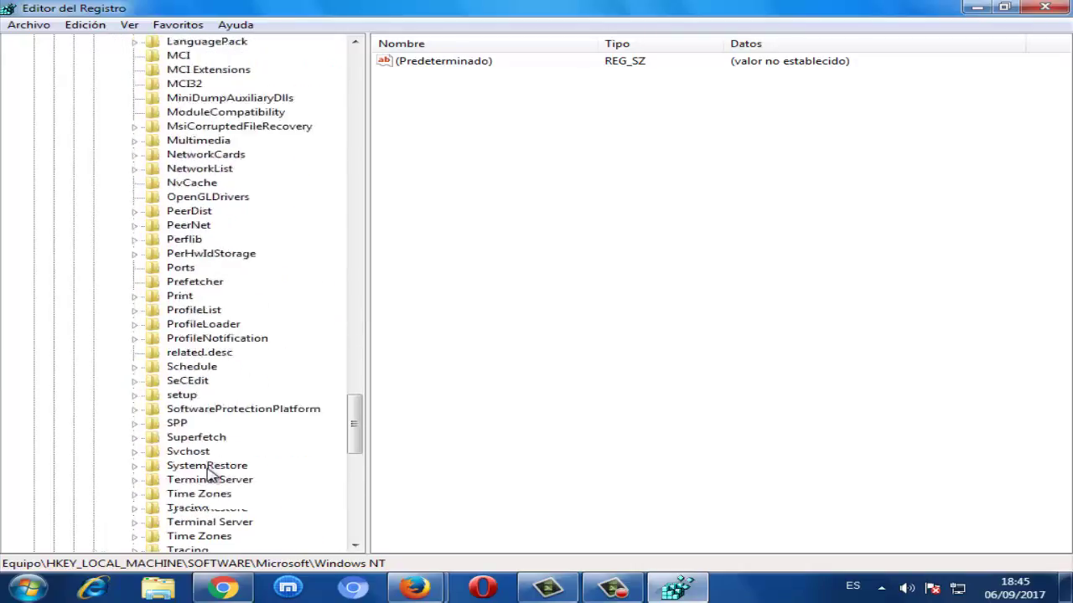
scroll(209, 474, "down", 3)
left_click(176, 438)
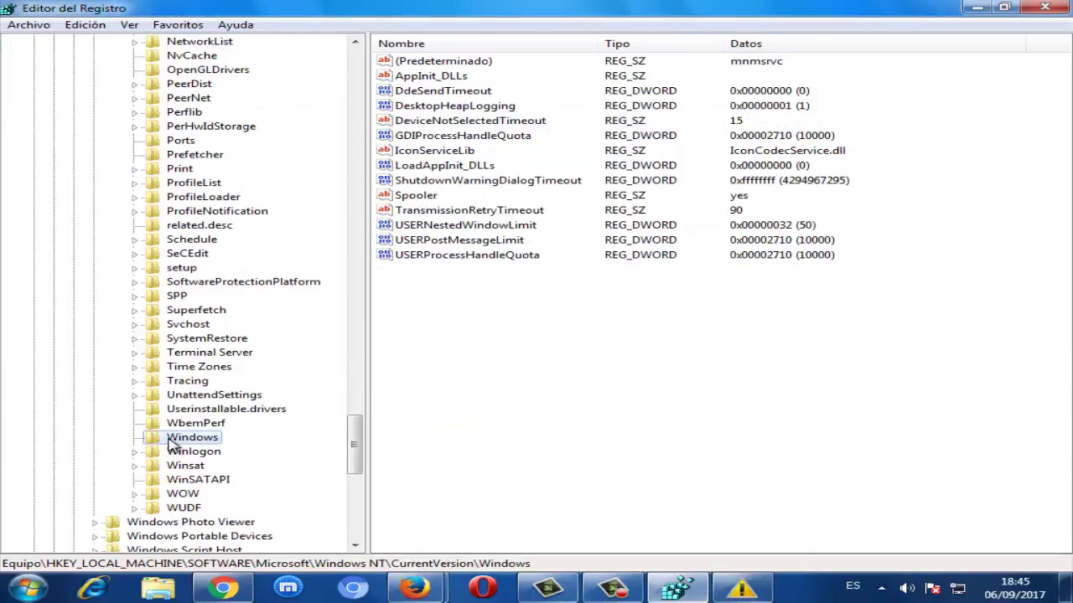
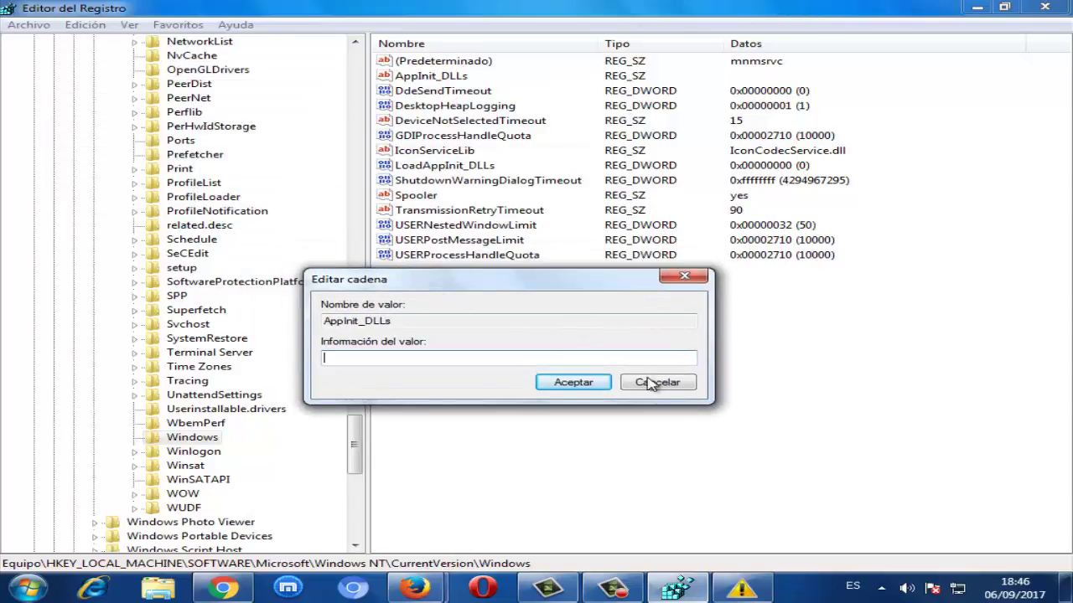
left_click(652, 376)
left_click(547, 344)
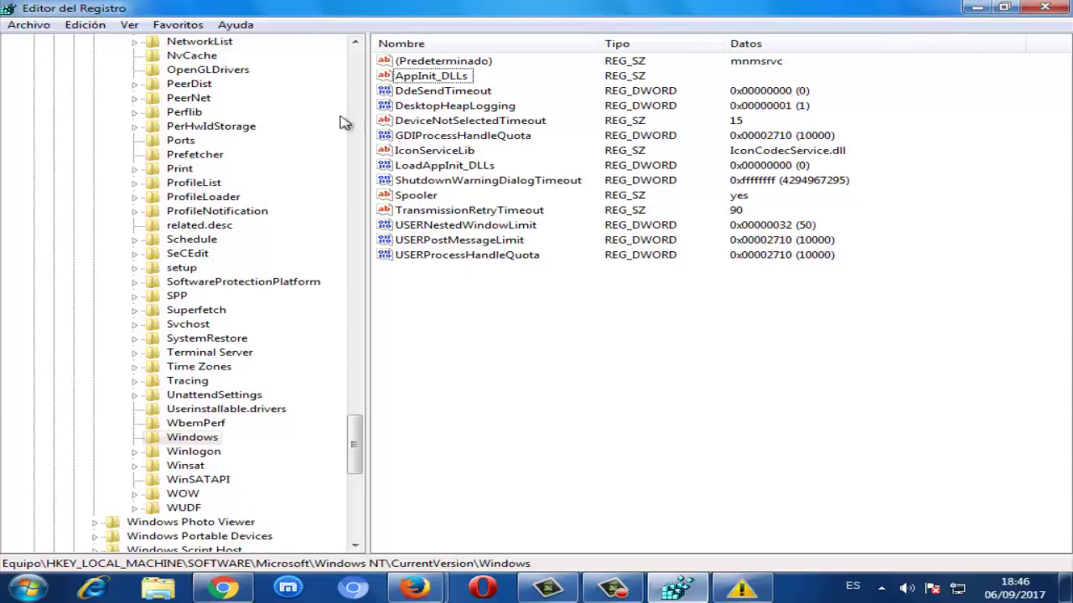
Collapse the CurrentVersion, Windows NT, Microsoft, SOFTWARE and HKEY_LOCAL_MACHINE branches and close the Registry Editor
left_click_drag(358, 460, 359, 308)
left_click(114, 423)
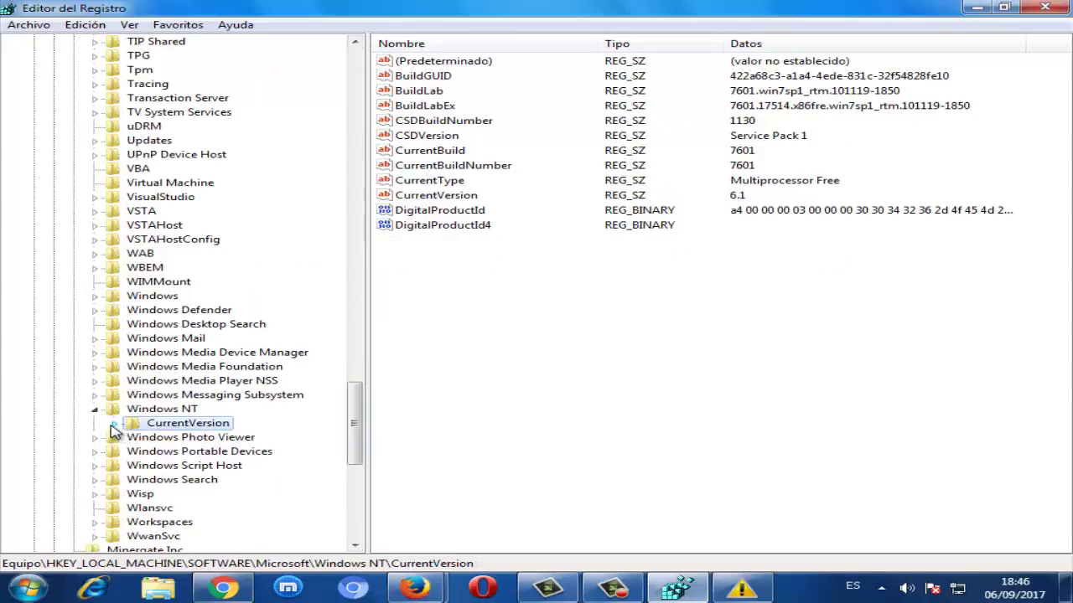
left_click(93, 409)
scroll(179, 399, "up", 9)
scroll(179, 399, "up", 20)
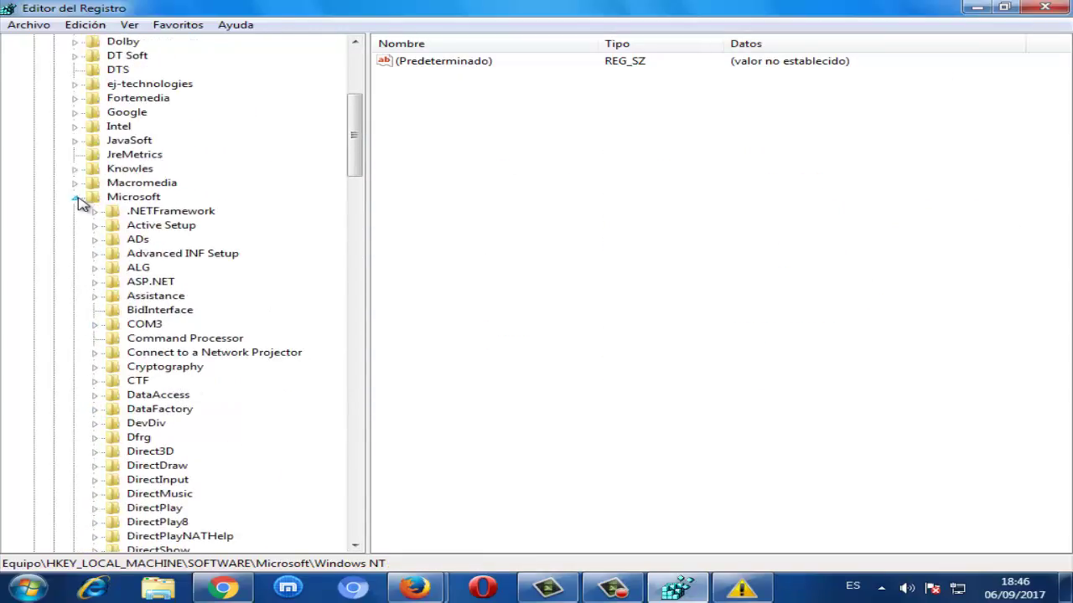
left_click(75, 197)
scroll(199, 318, "up", 7)
left_click(55, 155)
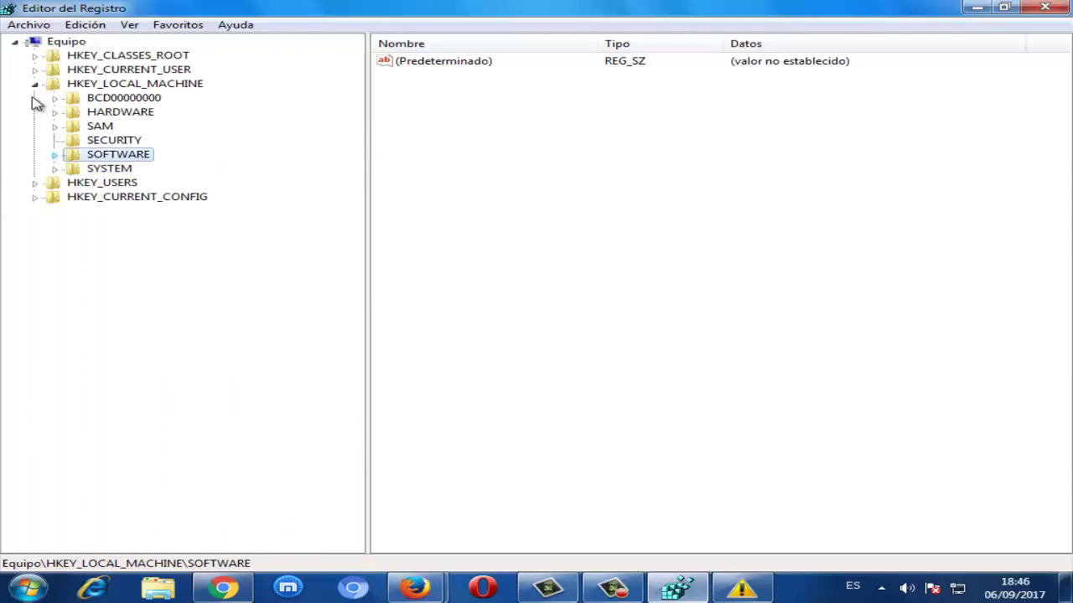
left_click(34, 84)
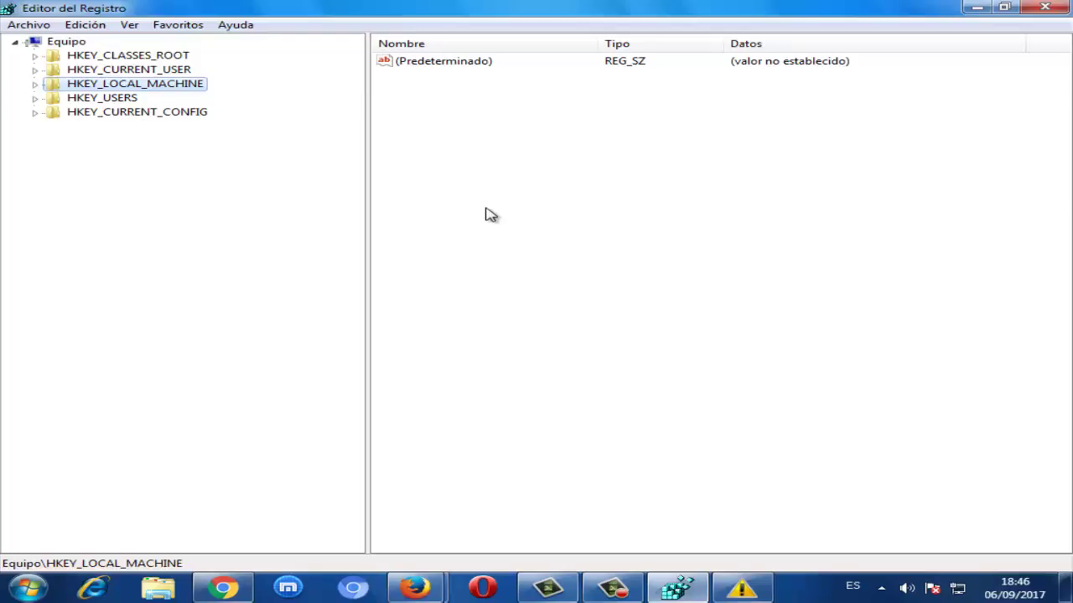
left_click(1004, 7)
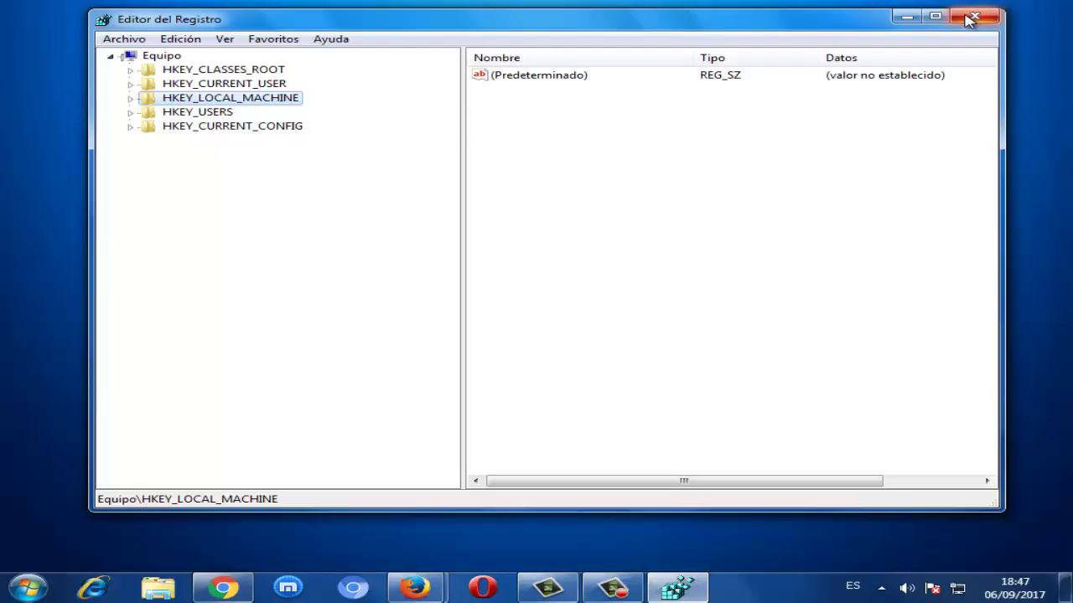
left_click(969, 19)
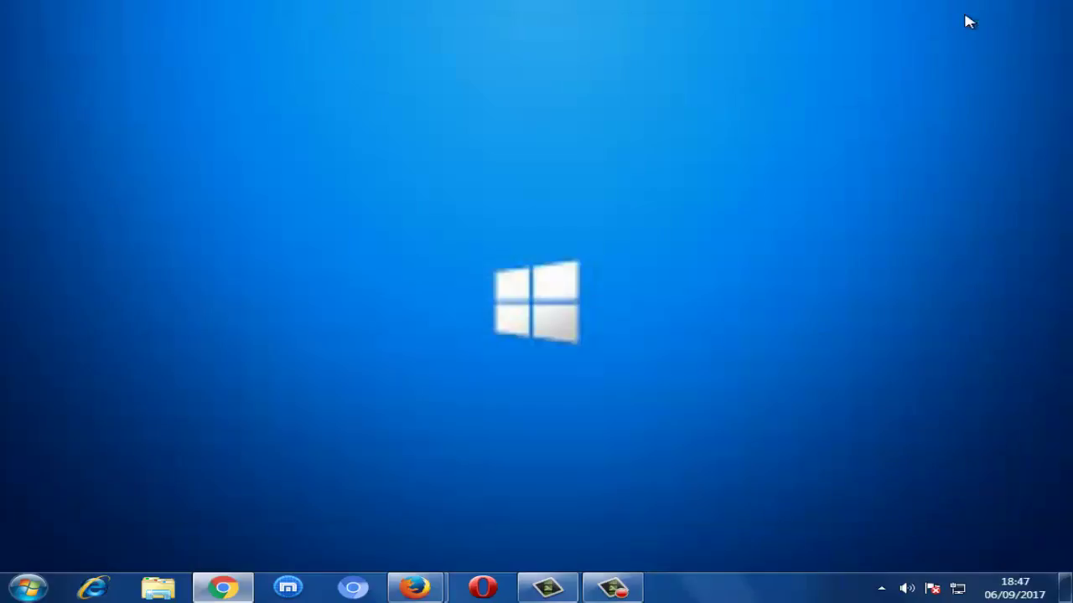